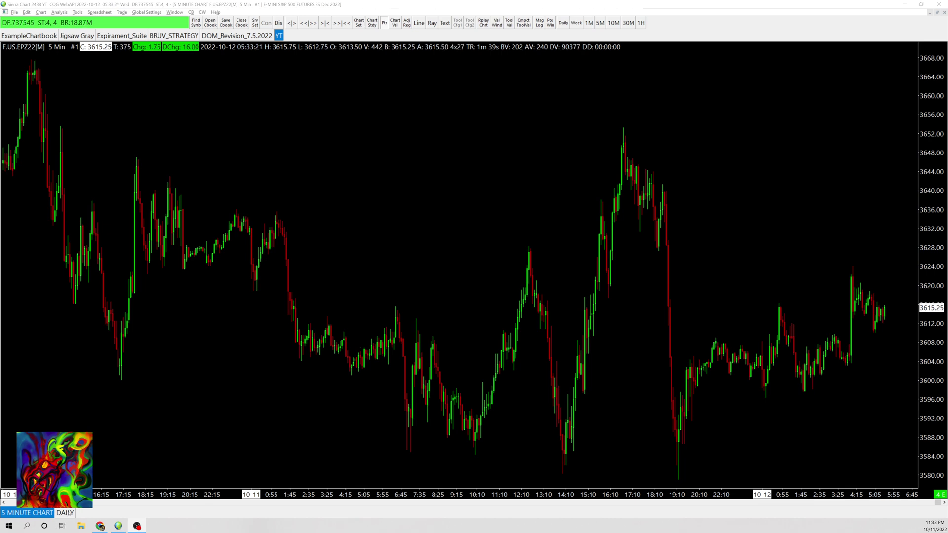
Step: Switch from the 5-minute chart to the Daily ES December 2022 chart with Ctrl+Tab
key("ctrl+Tab")
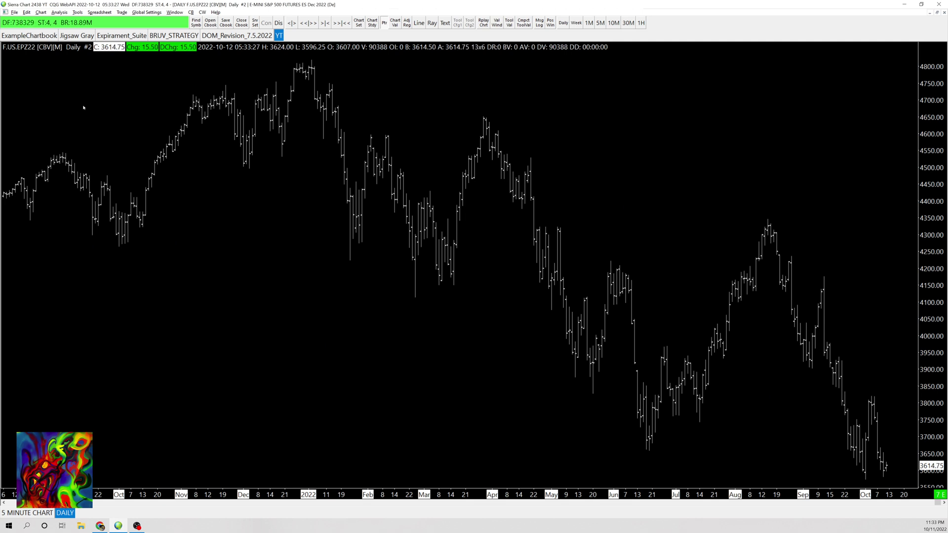
Step: Add a Moving Average - Simple study to the daily chart and set its Length to 50
left_click(70, 12)
left_click(69, 21)
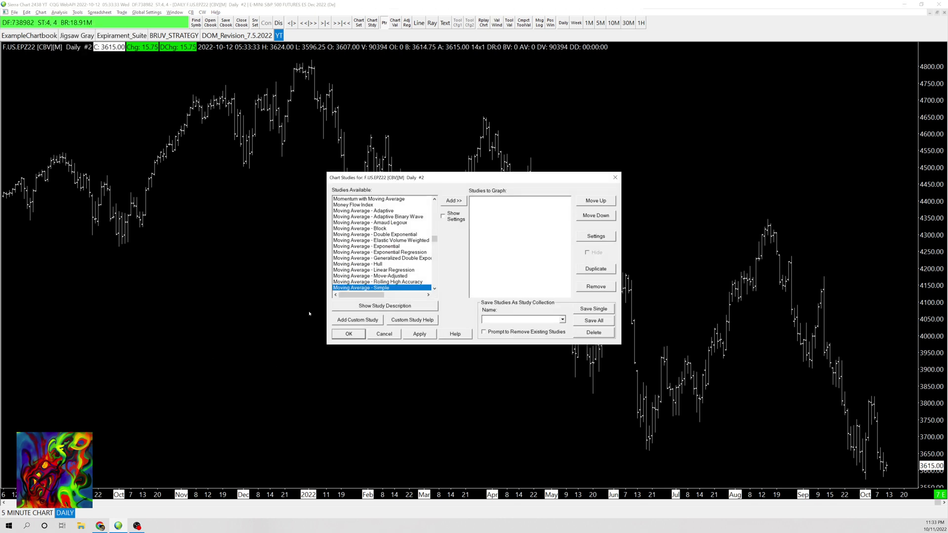
double_click(373, 289)
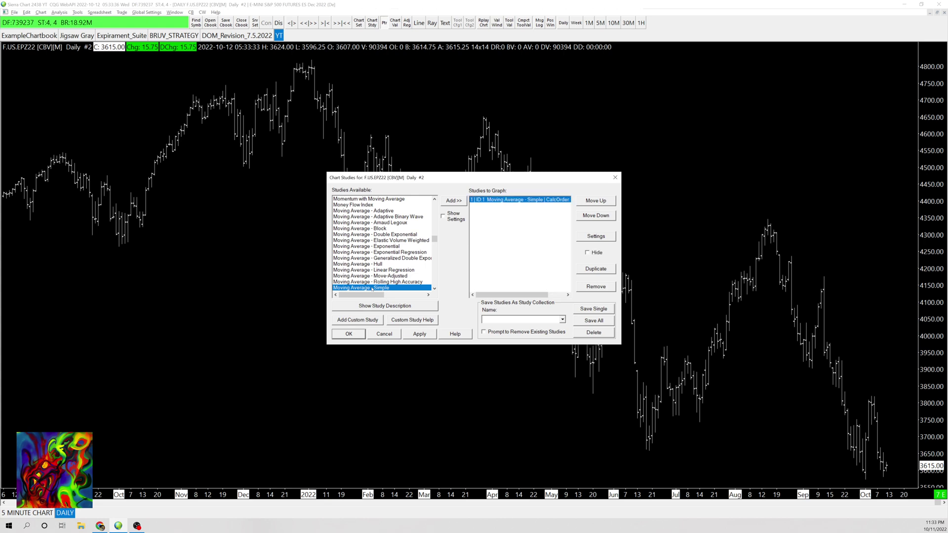
double_click(520, 200)
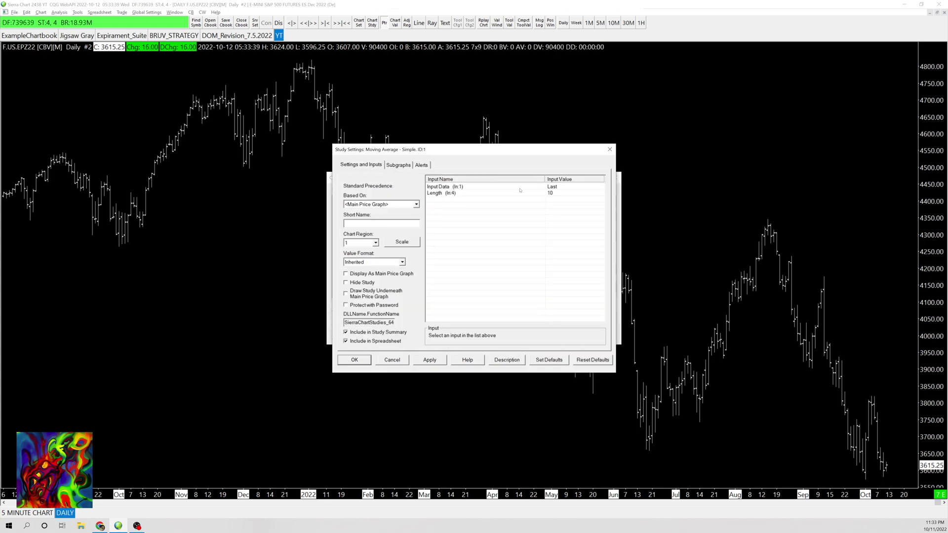
left_click(520, 192)
type("50")
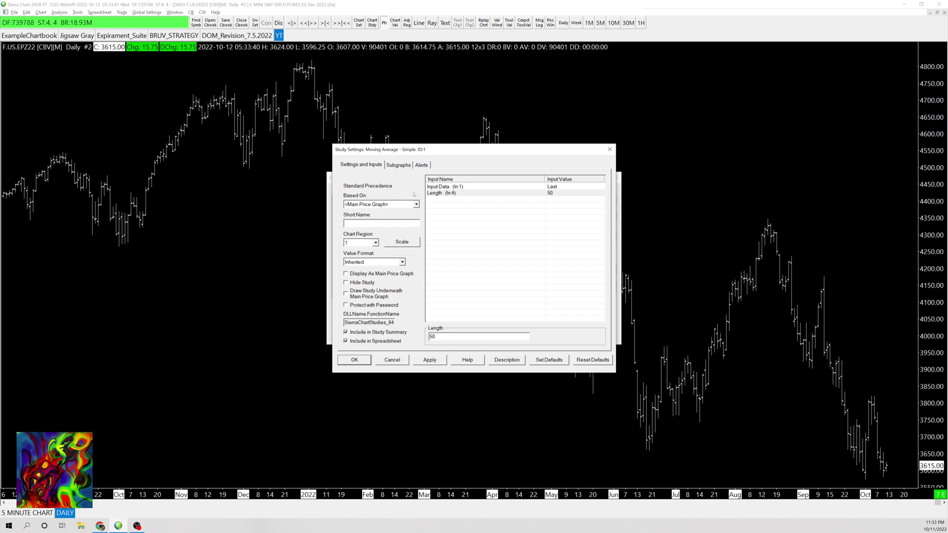
Step: Make the average line yellow with short name '50 SMA' and a name label, then apply
left_click(398, 164)
left_click(360, 266)
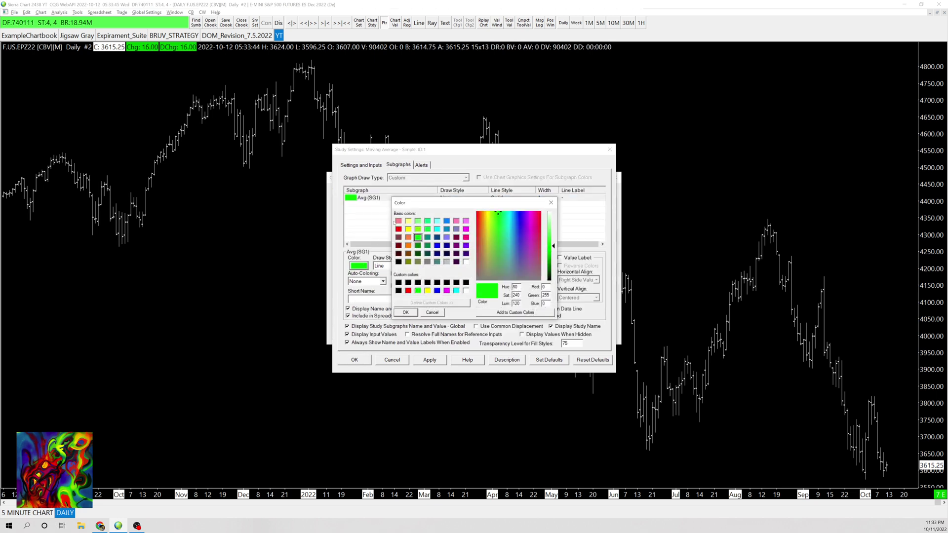
left_click(408, 229)
left_click(406, 312)
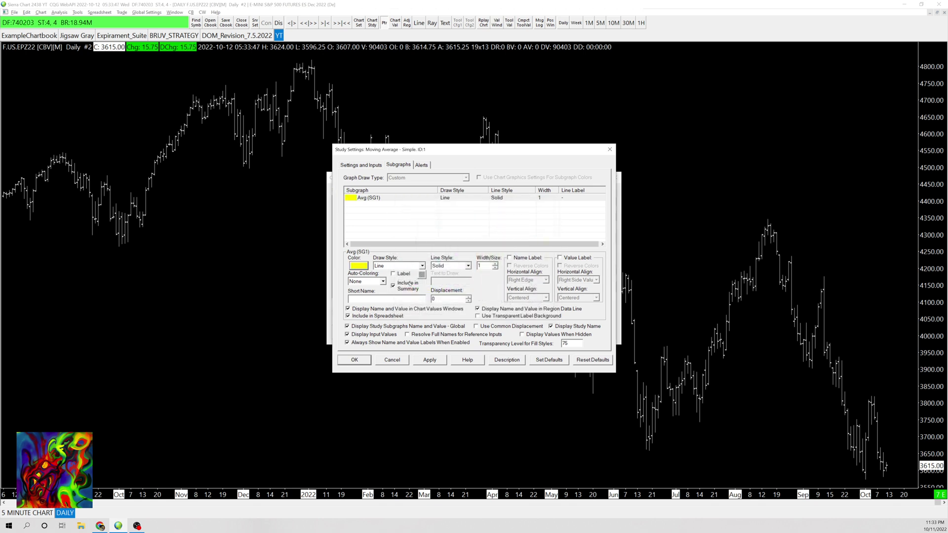
left_click(391, 300)
type("50 SMA")
left_click(510, 258)
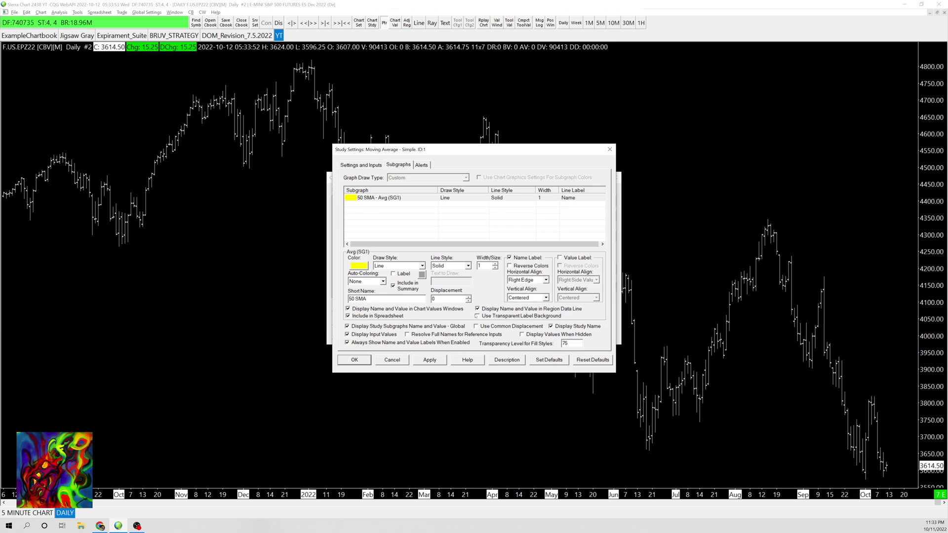
left_click(429, 361)
key("Return")
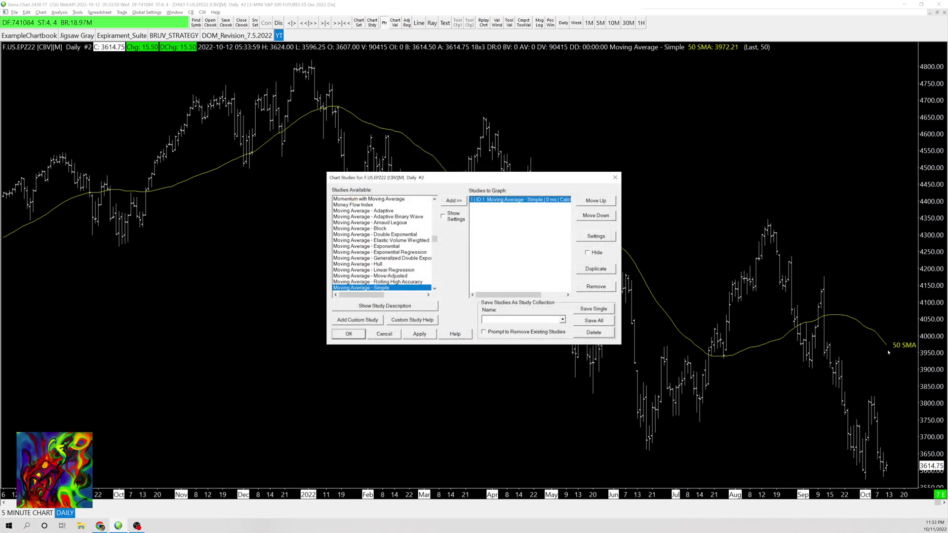
left_click(348, 335)
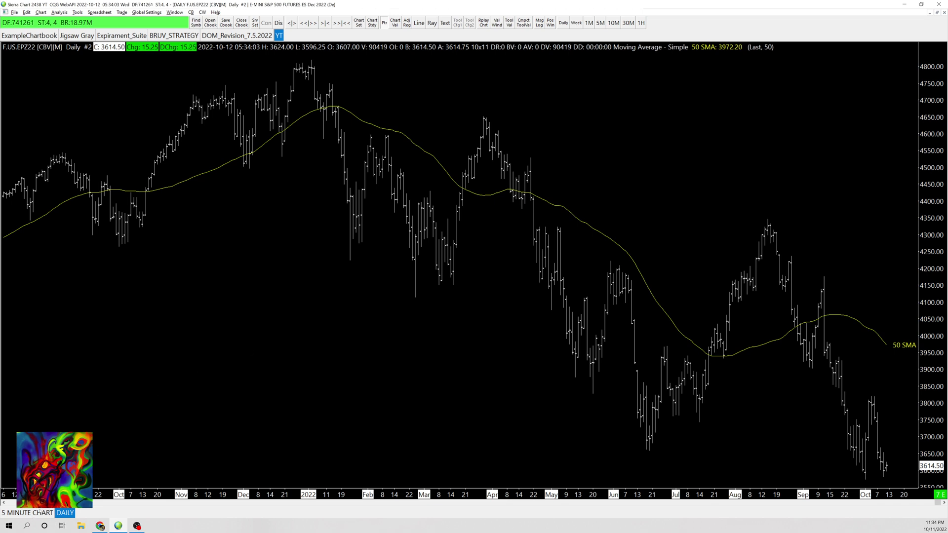
Step: On the 5-minute chart, add a Study/Price Overlay study and bring up its settings
key("ctrl+Tab")
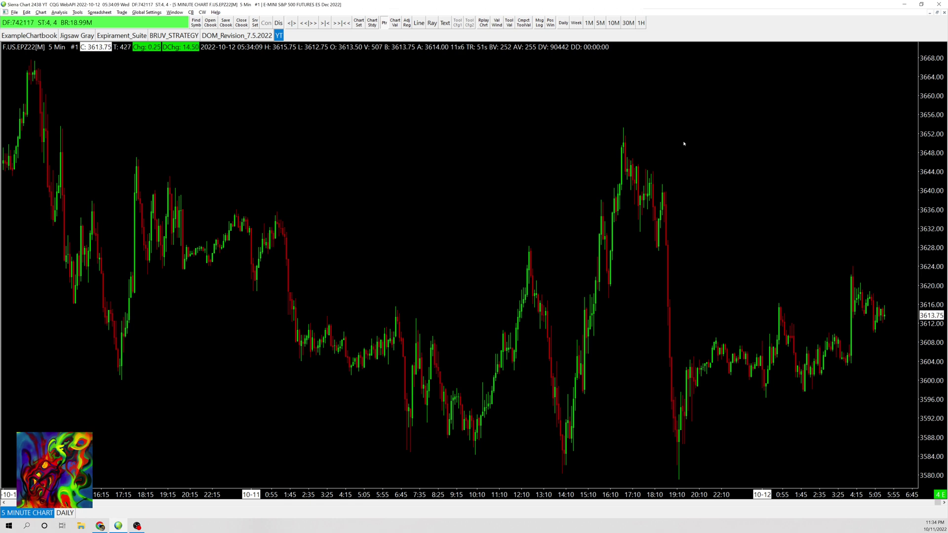
left_click(60, 13)
left_click(66, 22)
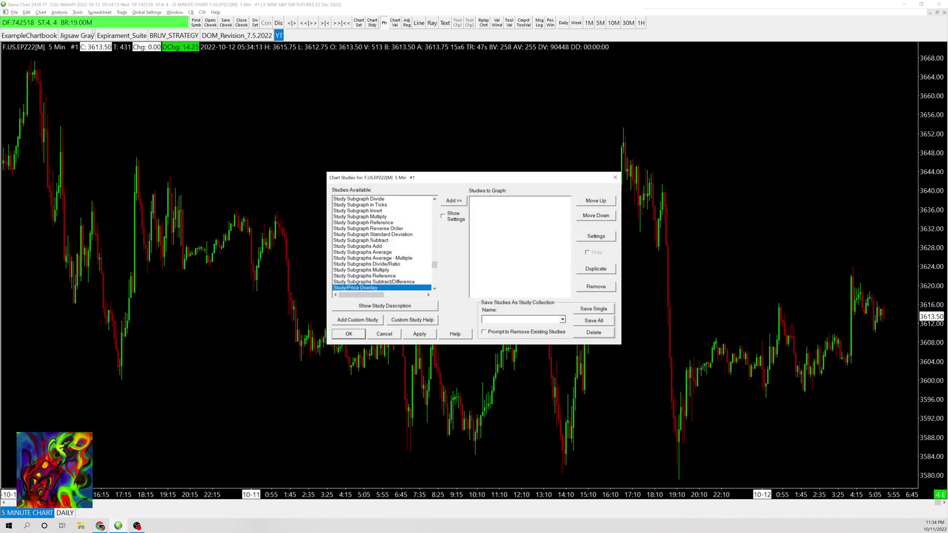
key("Down")
key("Down")
key("Down")
key("Down")
key("Down")
key("Down")
key("Down")
key("Down")
key("Down")
key("Down")
key("Down")
key("Down")
key("Down")
key("Down")
key("Down")
key("Down")
key("Down")
key("Down")
key("Down")
key("Down")
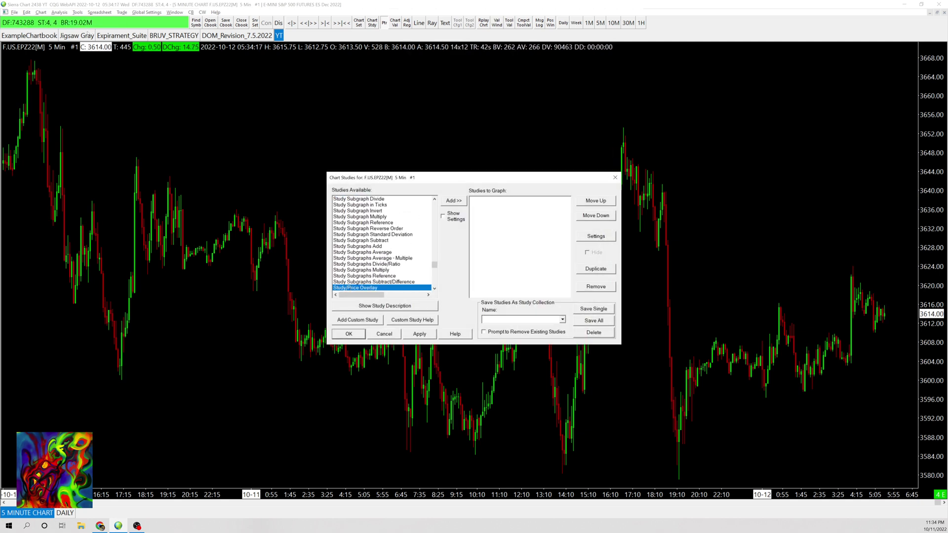
double_click(364, 288)
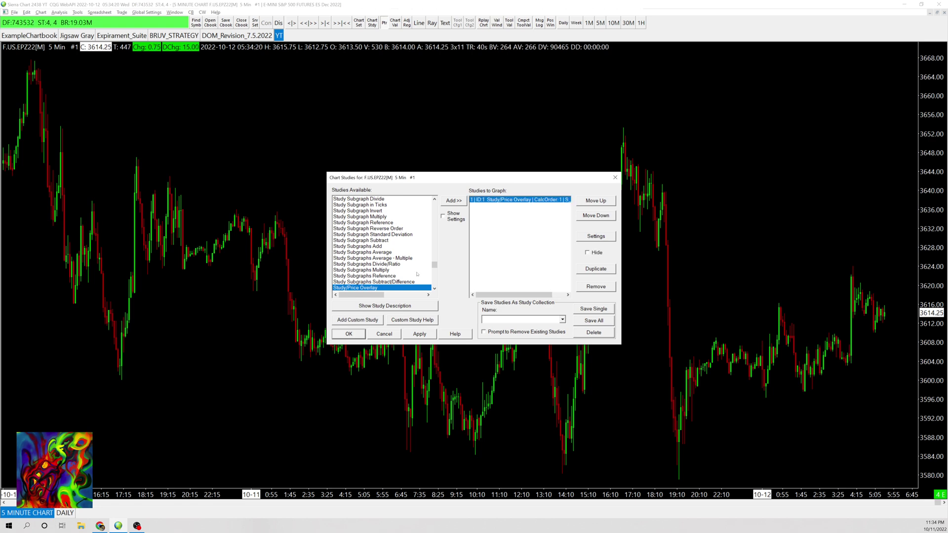
double_click(511, 200)
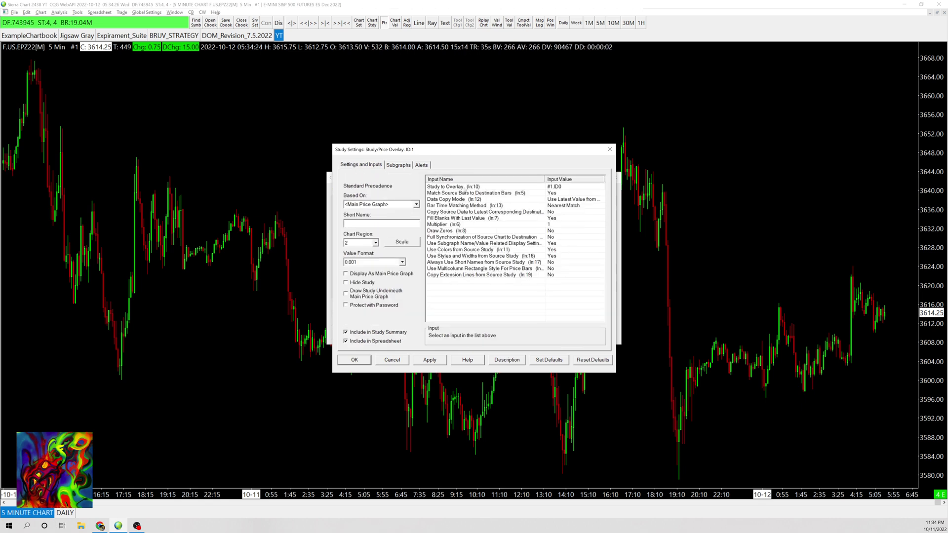
Step: Point Study to Overlay at the Daily #2 chart's Moving Average - Simple (ID:1)
left_click(535, 186)
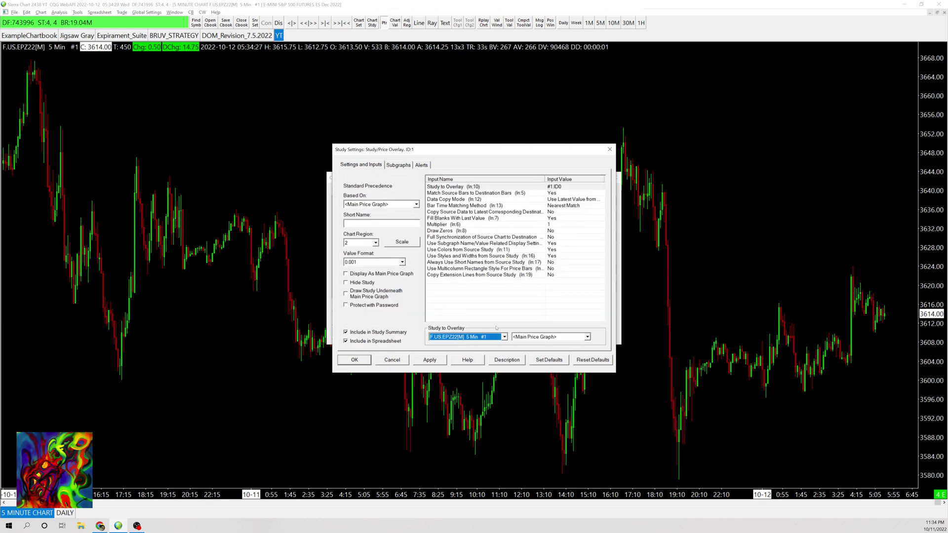
left_click(451, 338)
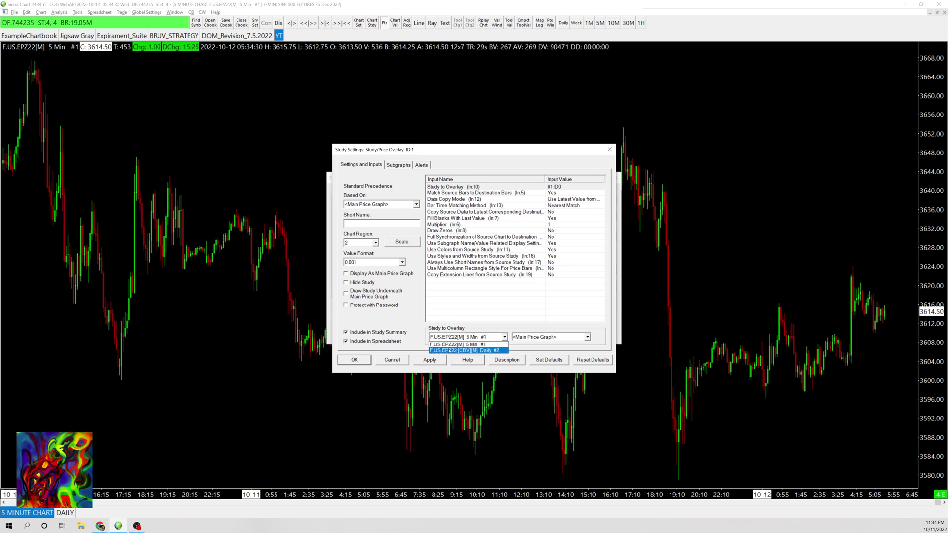
left_click(475, 350)
left_click(533, 337)
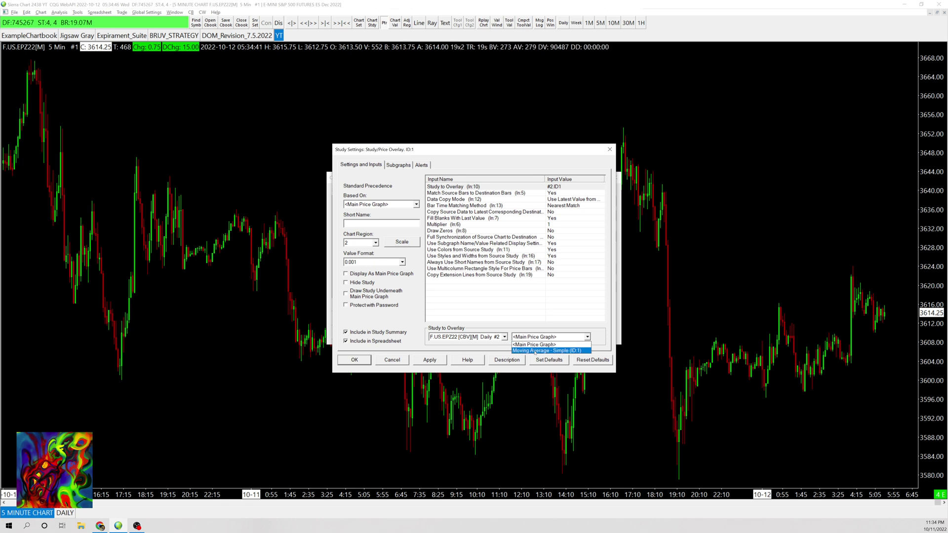
left_click(535, 351)
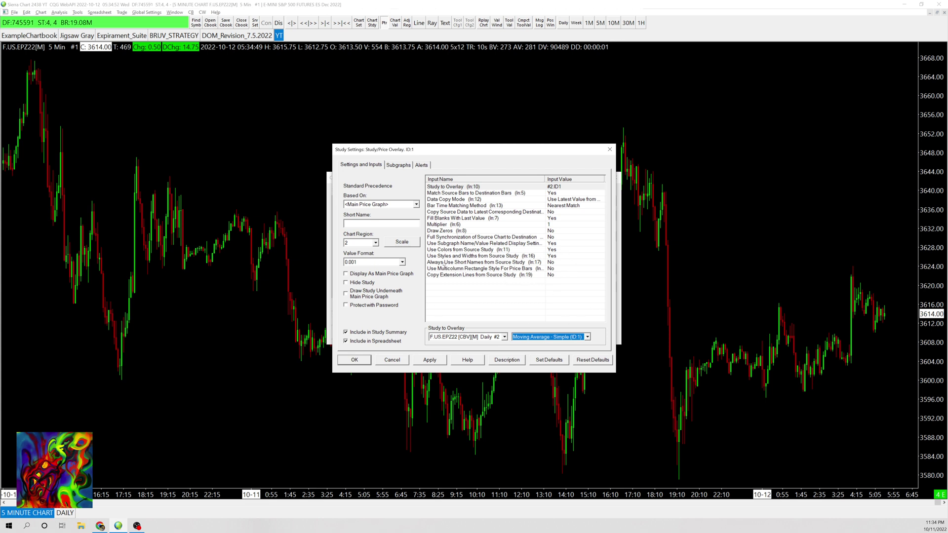
Step: Set Always Use Short Names from Source Study to Yes and Chart Region to 1, then apply
left_click(575, 263)
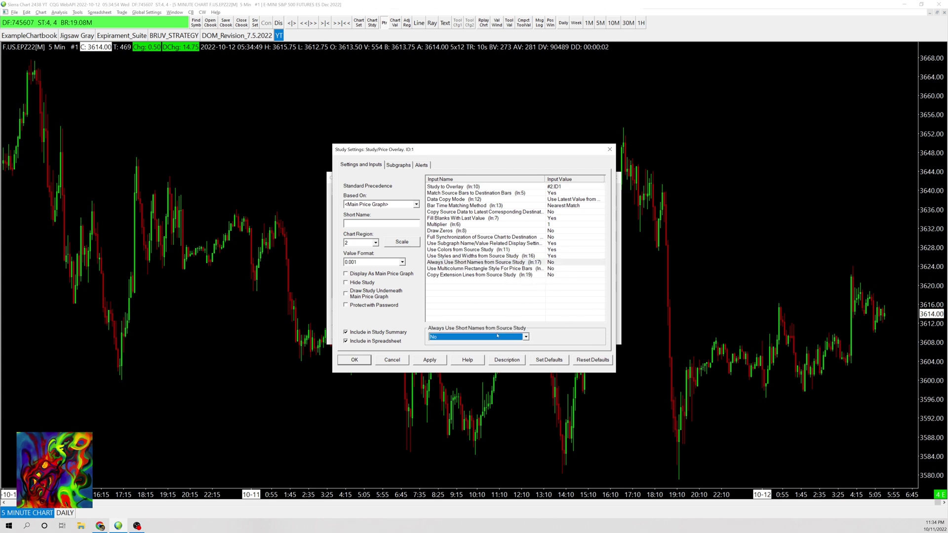
left_click(476, 337)
left_click(477, 345)
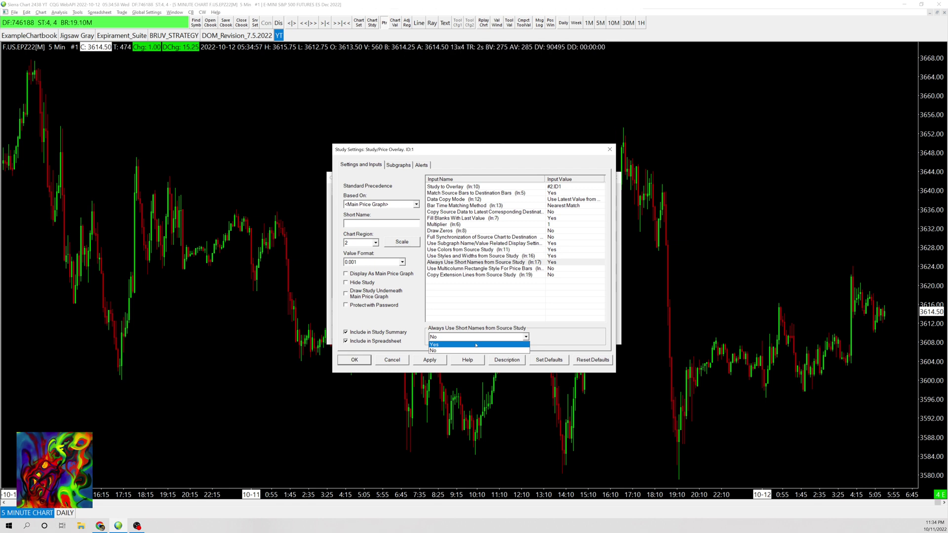
left_click(476, 345)
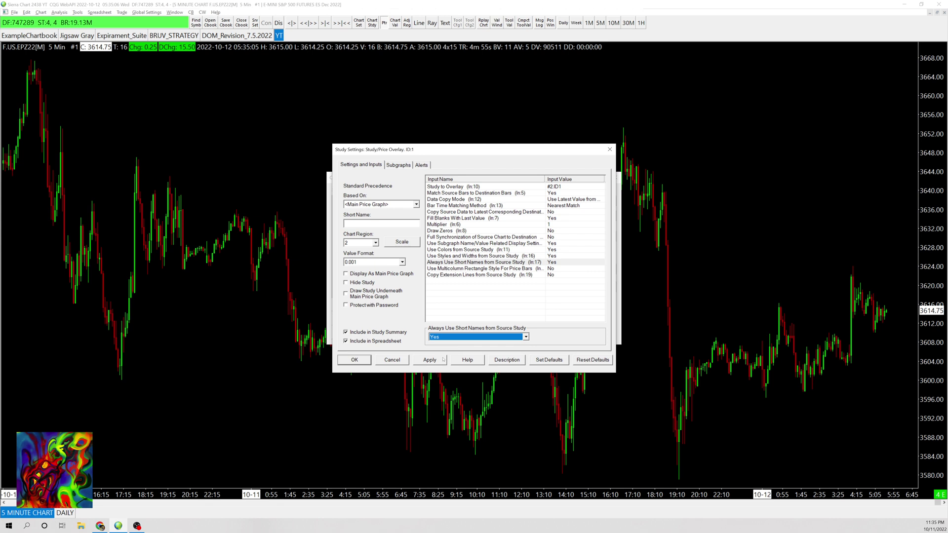
left_click(375, 242)
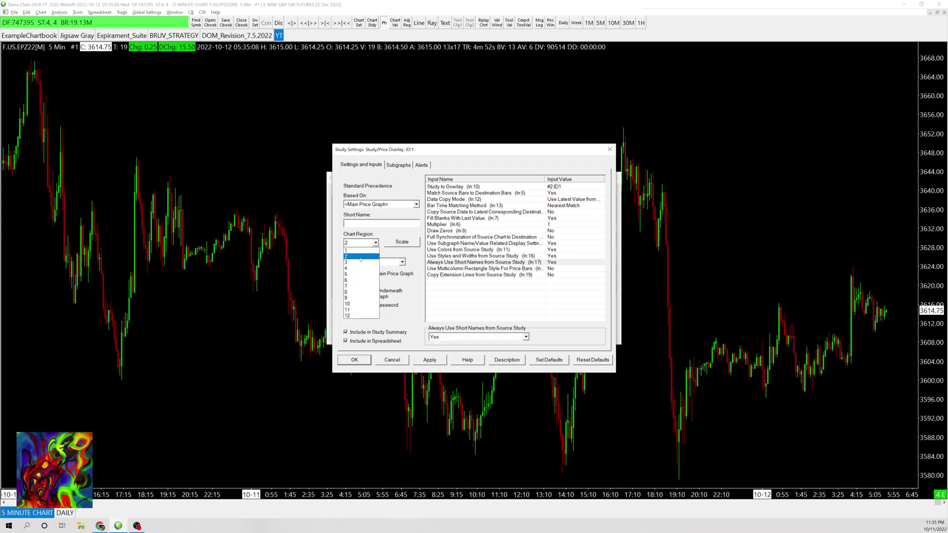
left_click(362, 252)
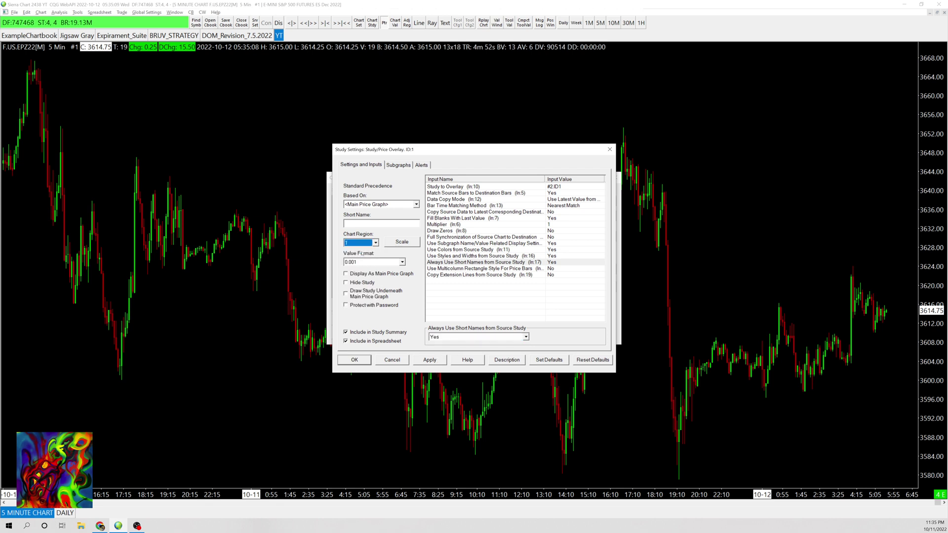
left_click(428, 358)
key("Return")
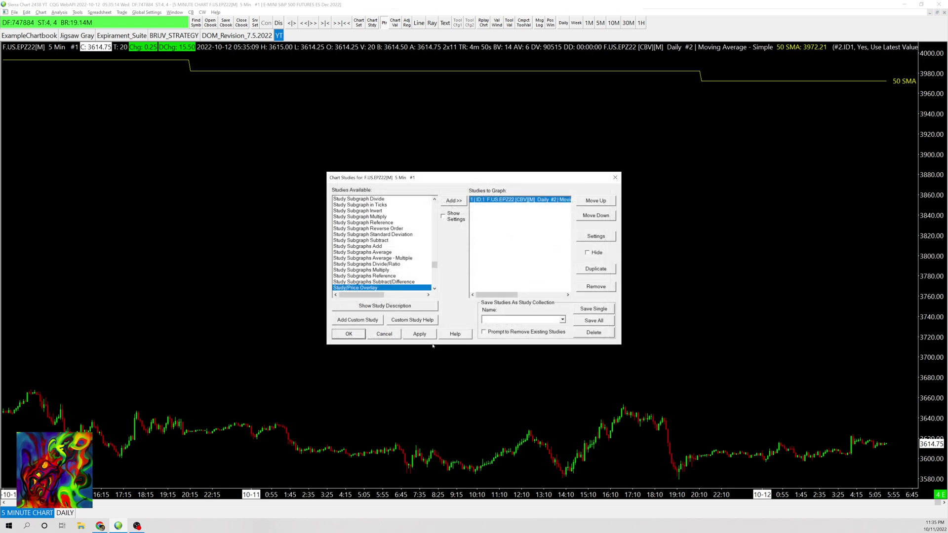
Step: Close the studies list, compress the 5-minute bars, and compare with the daily 50 SMA
left_click(420, 334)
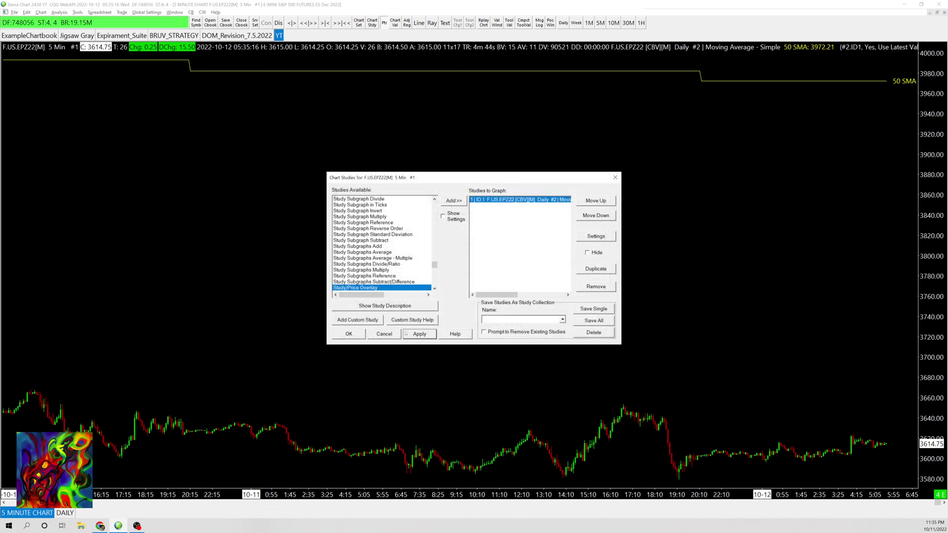
left_click(385, 334)
left_click_drag(390, 495, 575, 485)
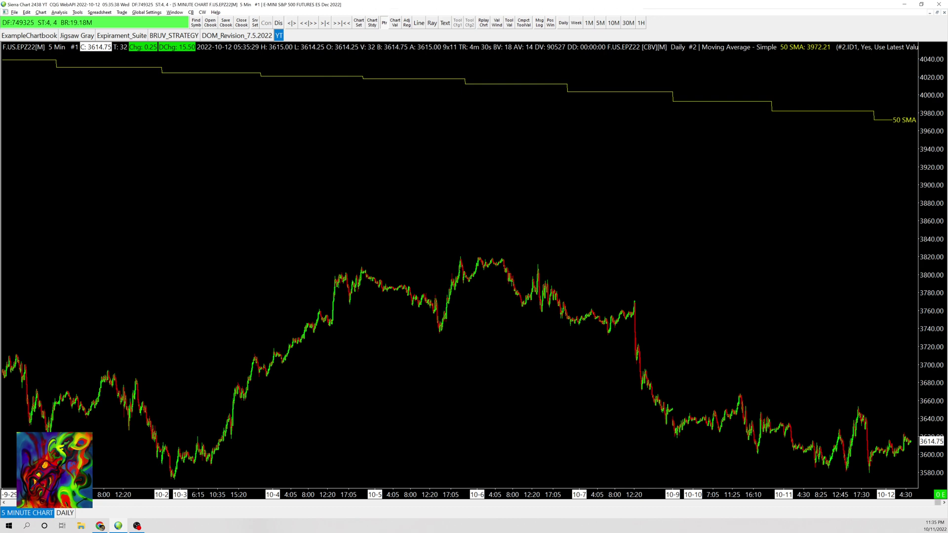
left_click(65, 513)
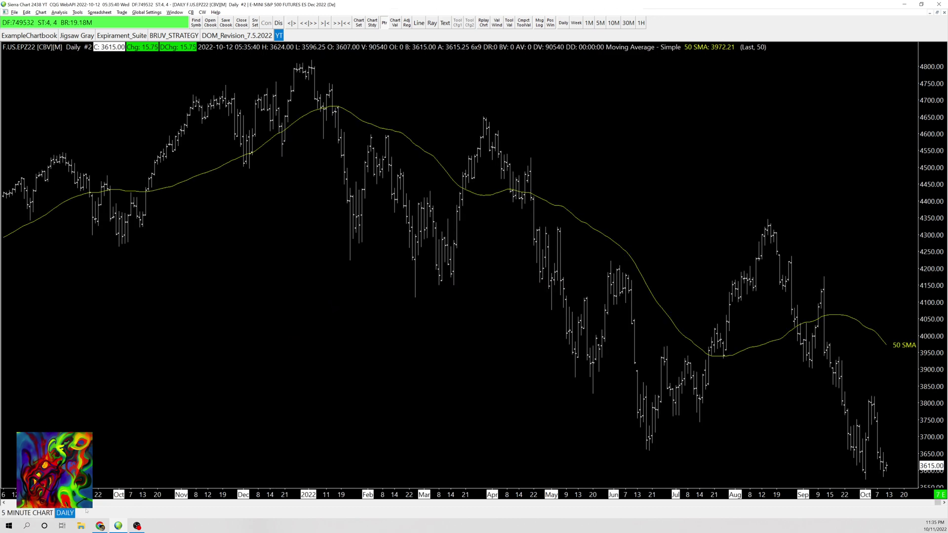
left_click(30, 513)
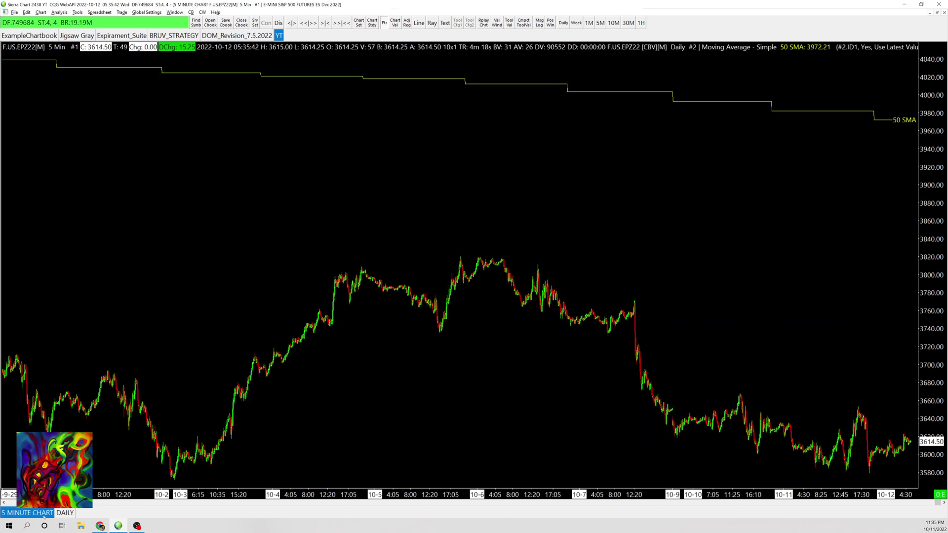